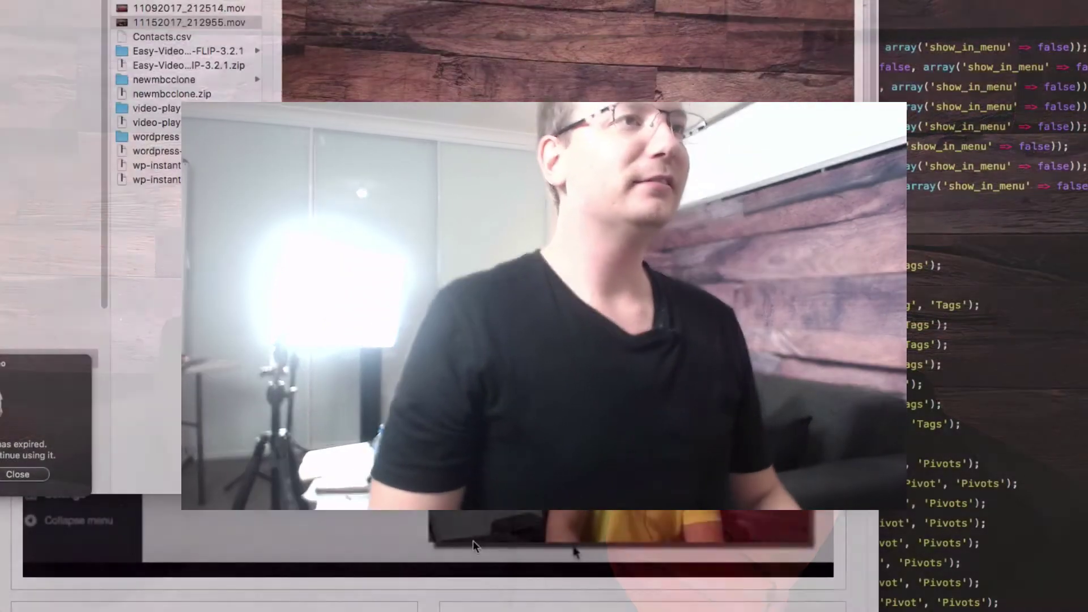
Preview the 11152017_212955.mov video in Quick Look, then close it to return to the browser
key(space)
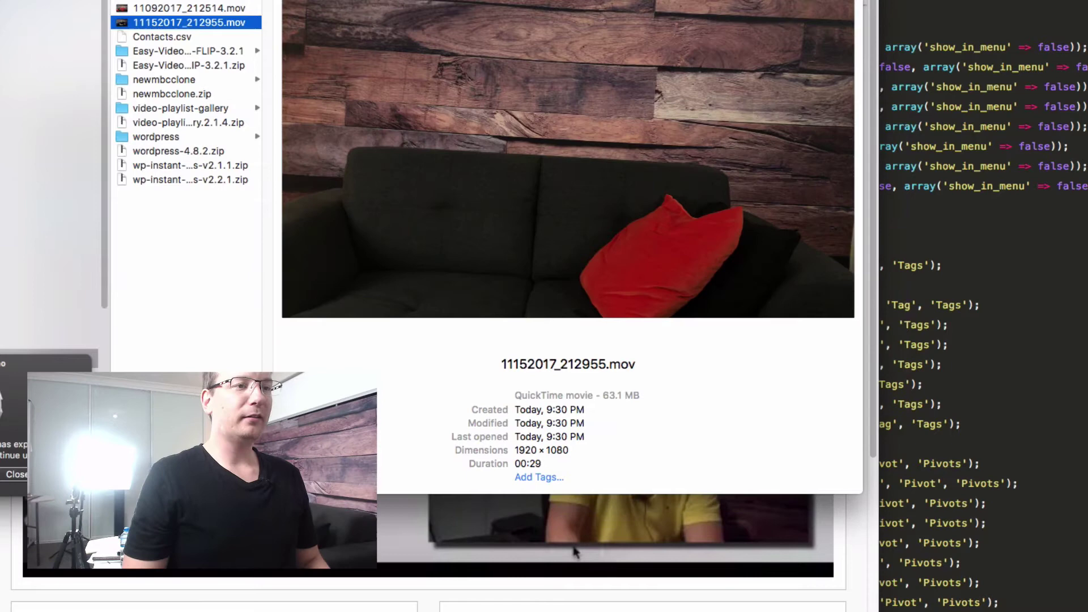
click(689, 604)
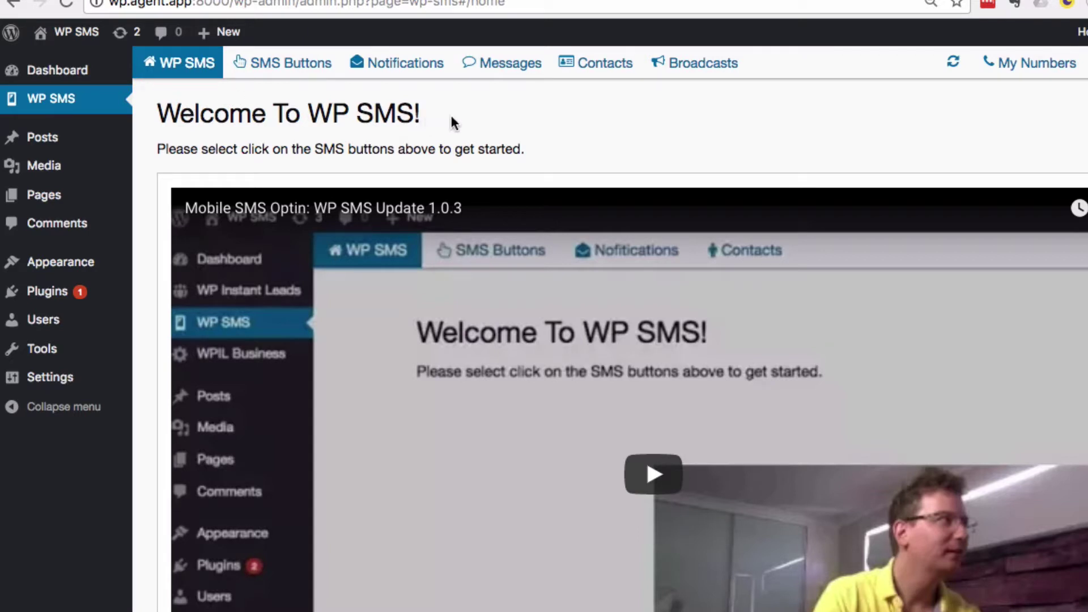
Open the 50% Offer Button's settings and keep 50% December Coupon as its SMS message
click(319, 70)
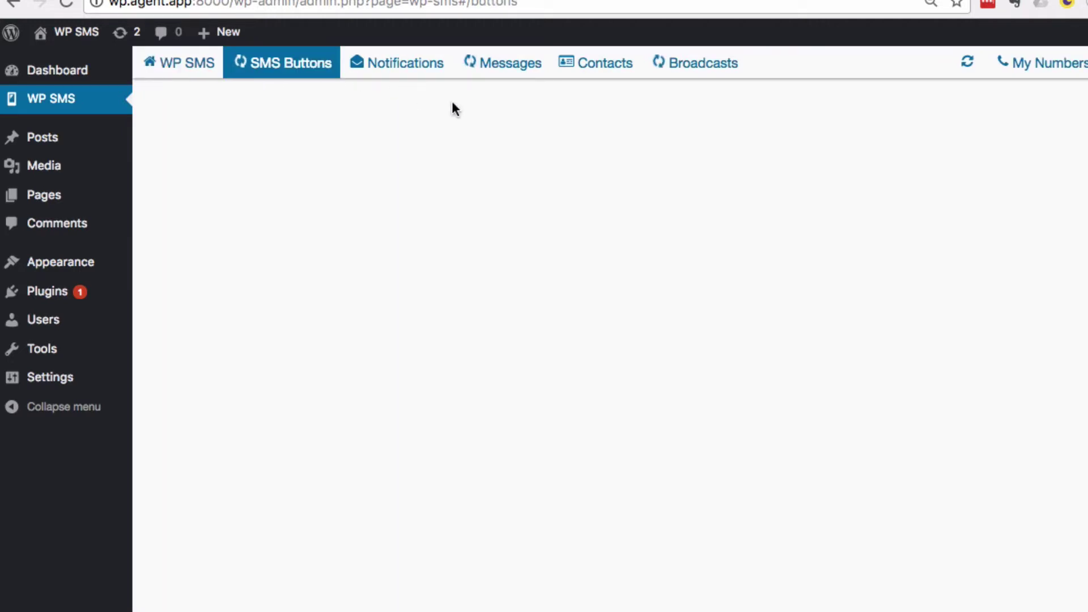
click(309, 283)
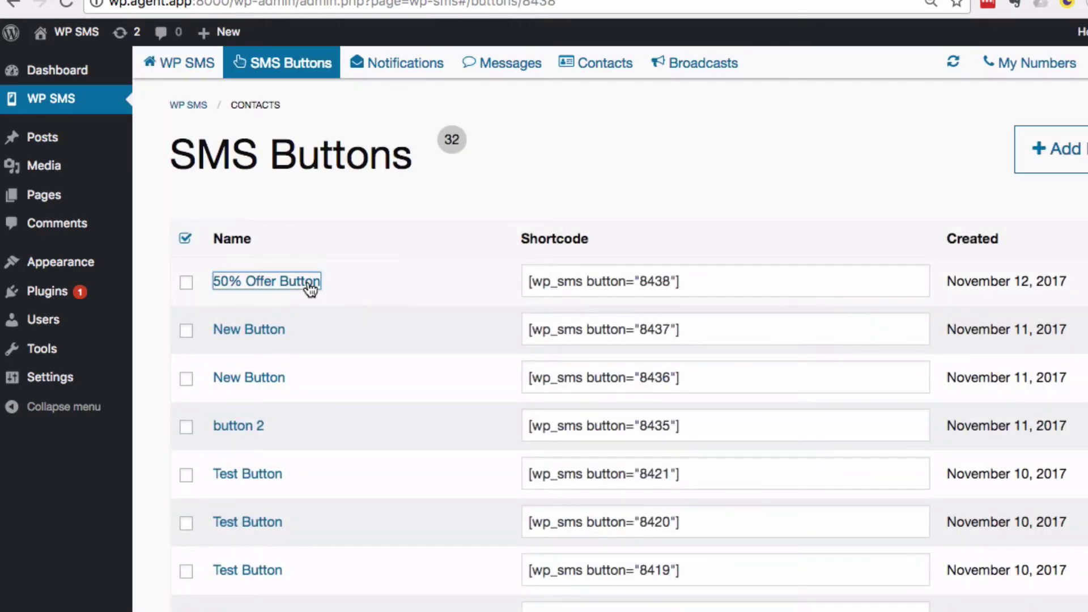
scroll(709, 480, down, 5)
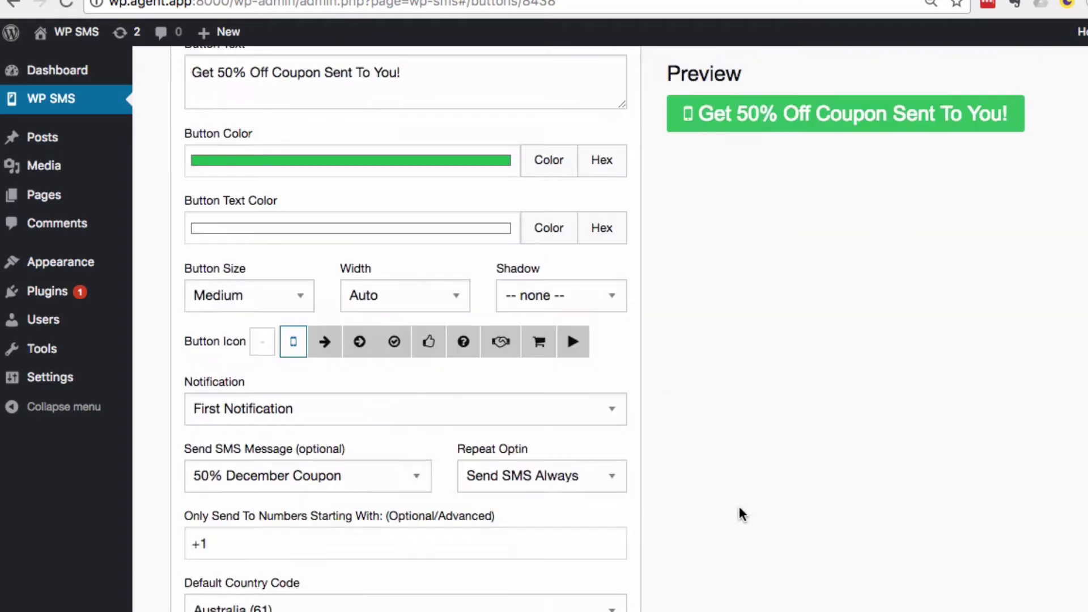
scroll(745, 502, up, 5)
scroll(737, 504, down, 5)
click(395, 476)
click(389, 489)
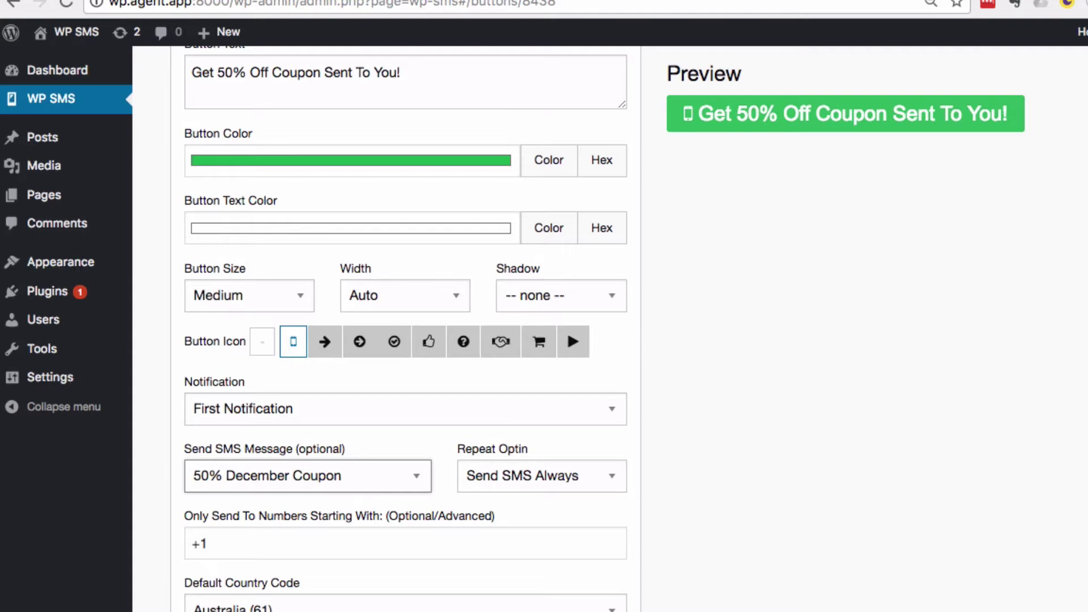
Review the button page, then go to the Messages list of saved SMS messages
scroll(756, 239, up, 6)
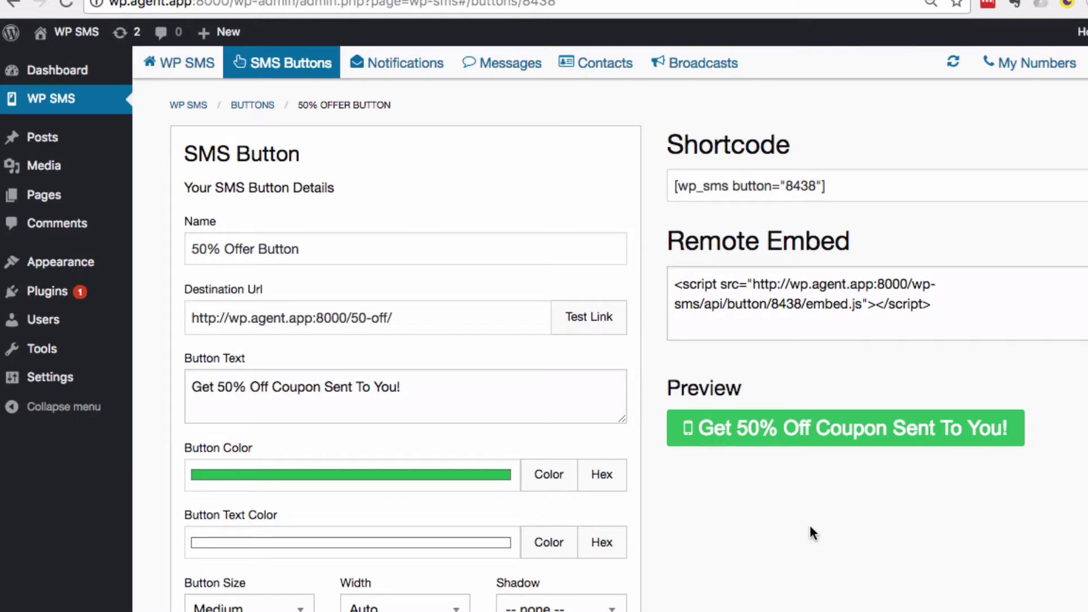
scroll(624, 445, down, 3)
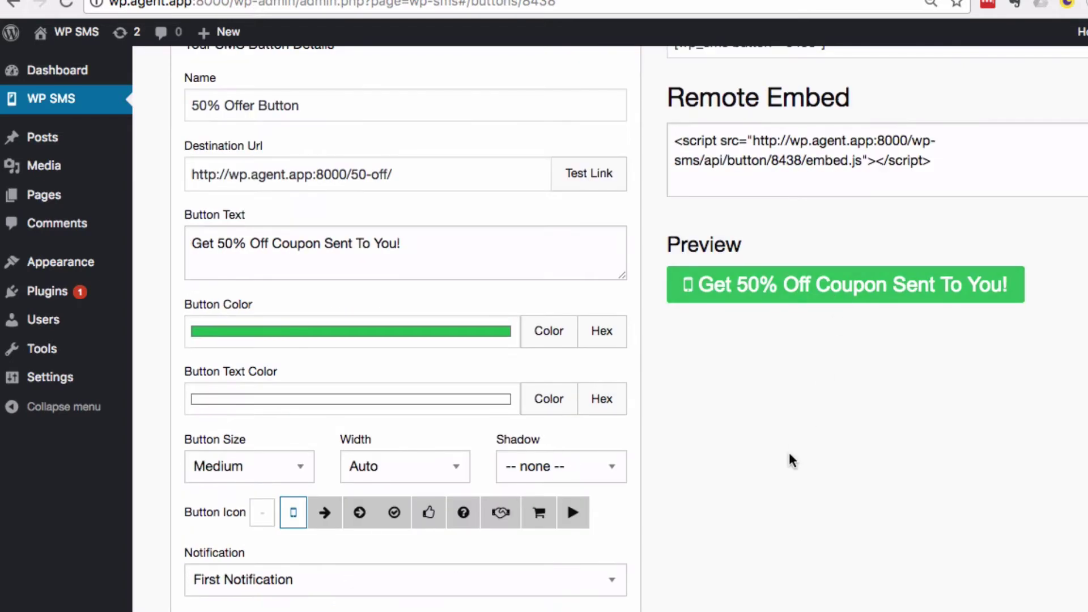
scroll(766, 465, down, 3)
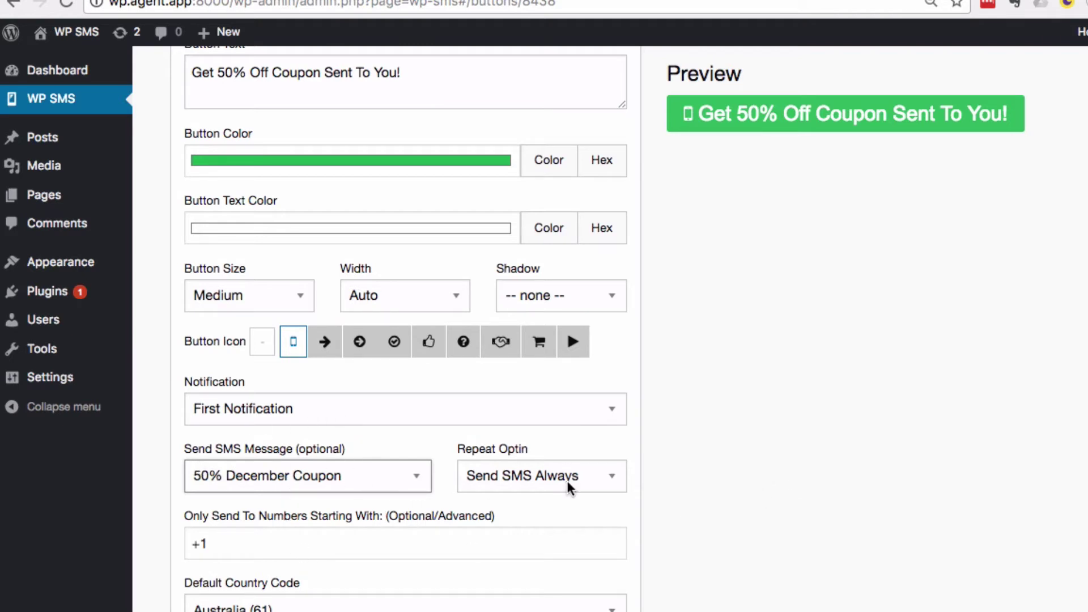
scroll(707, 493, up, 5)
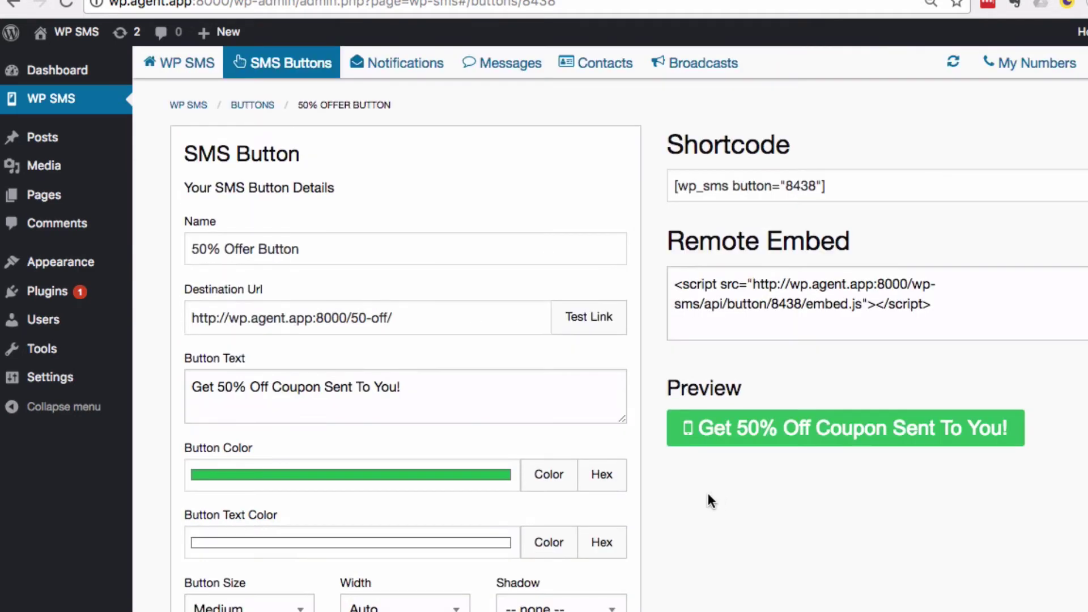
click(510, 79)
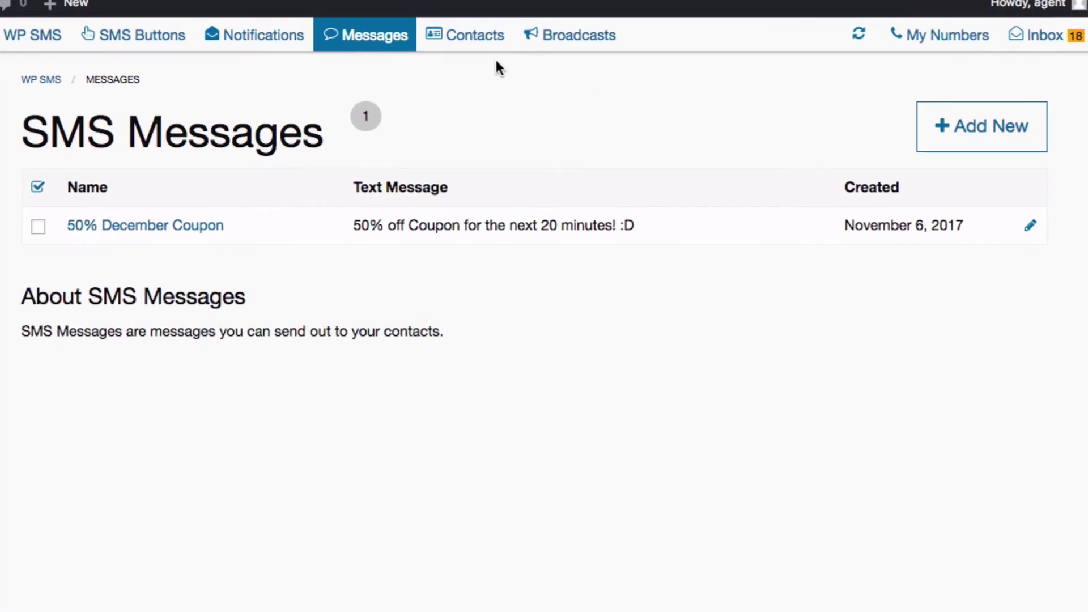
Set the Tuesday Special broadcast's message to 50% December Coupon, keeping the current test From Number
click(562, 40)
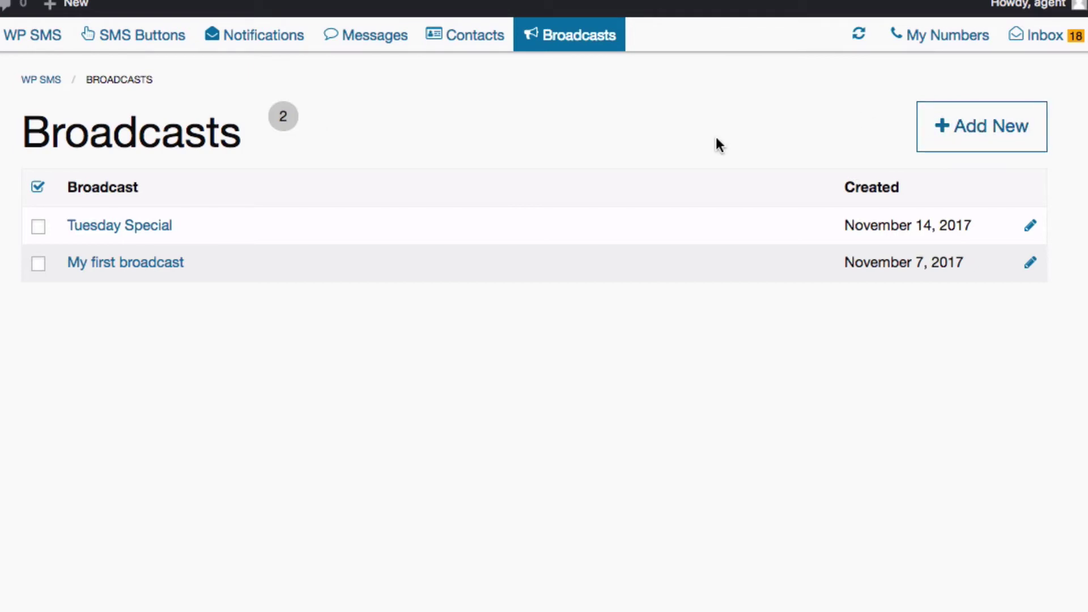
click(146, 235)
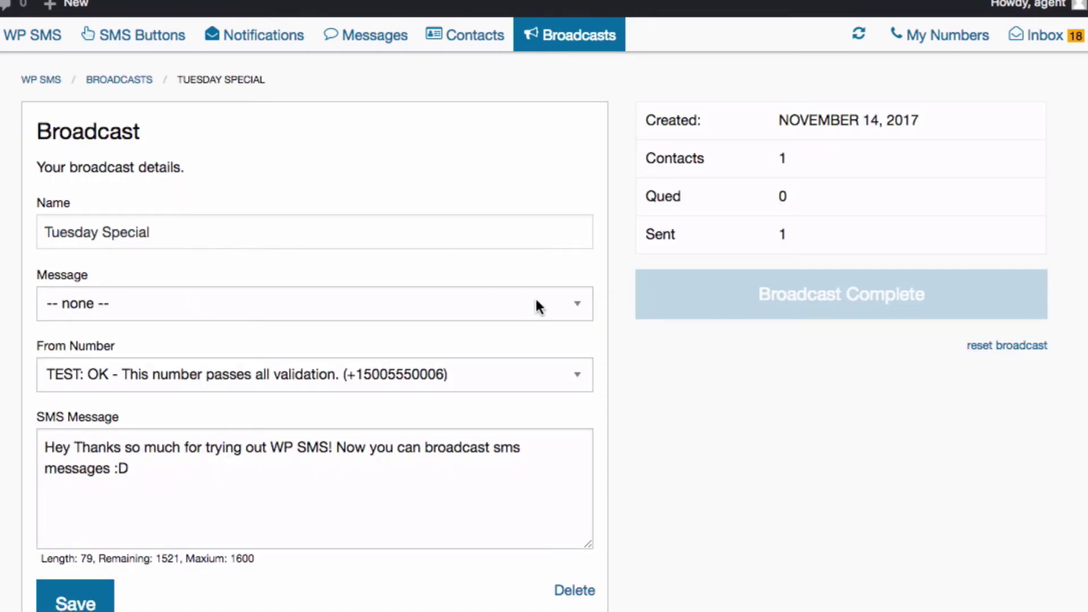
click(109, 298)
click(136, 315)
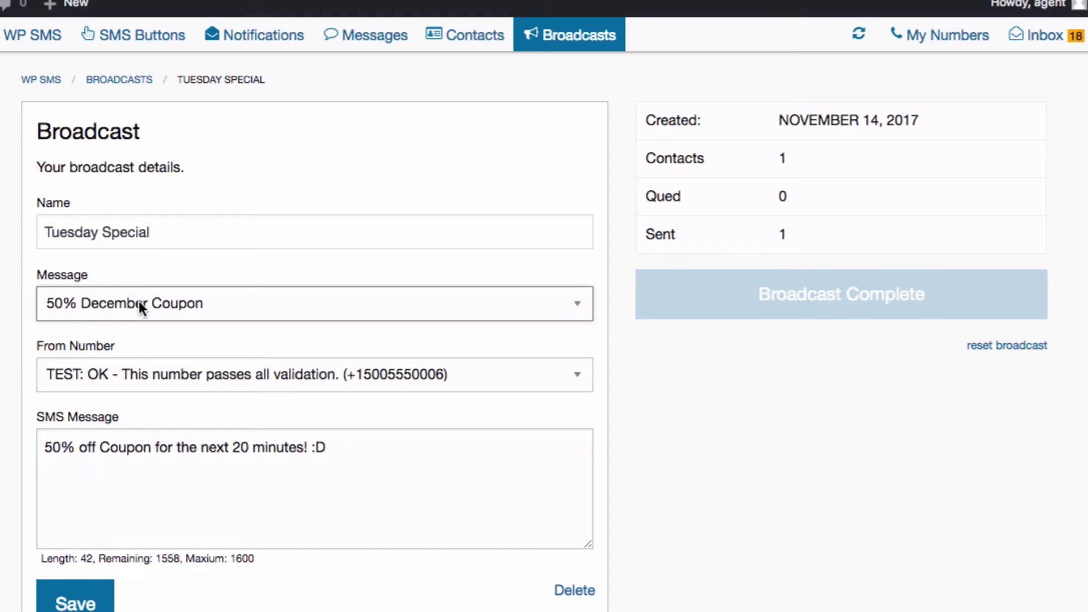
click(379, 457)
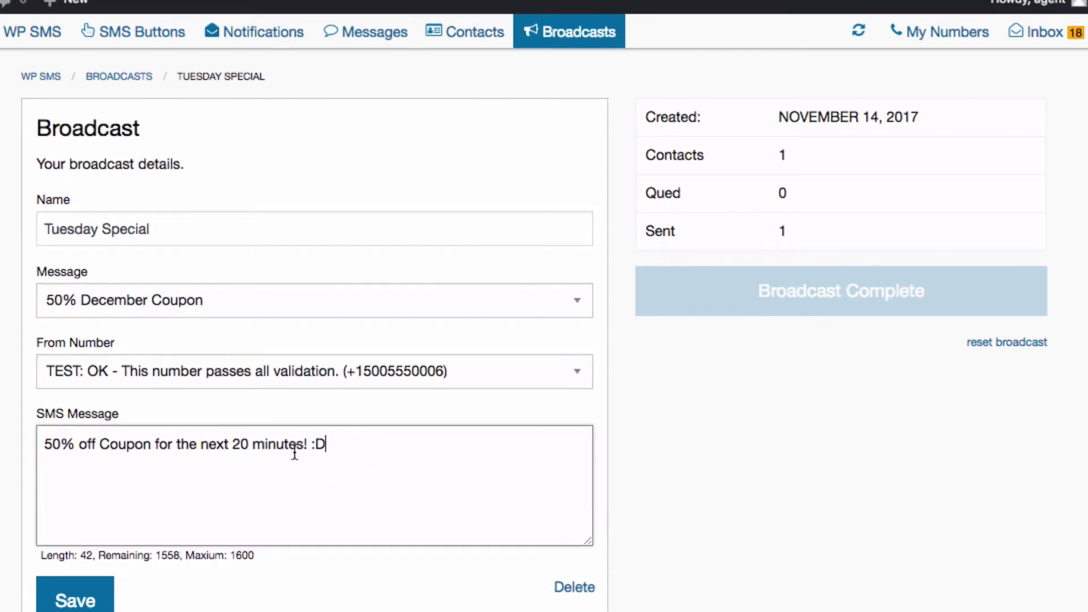
click(181, 375)
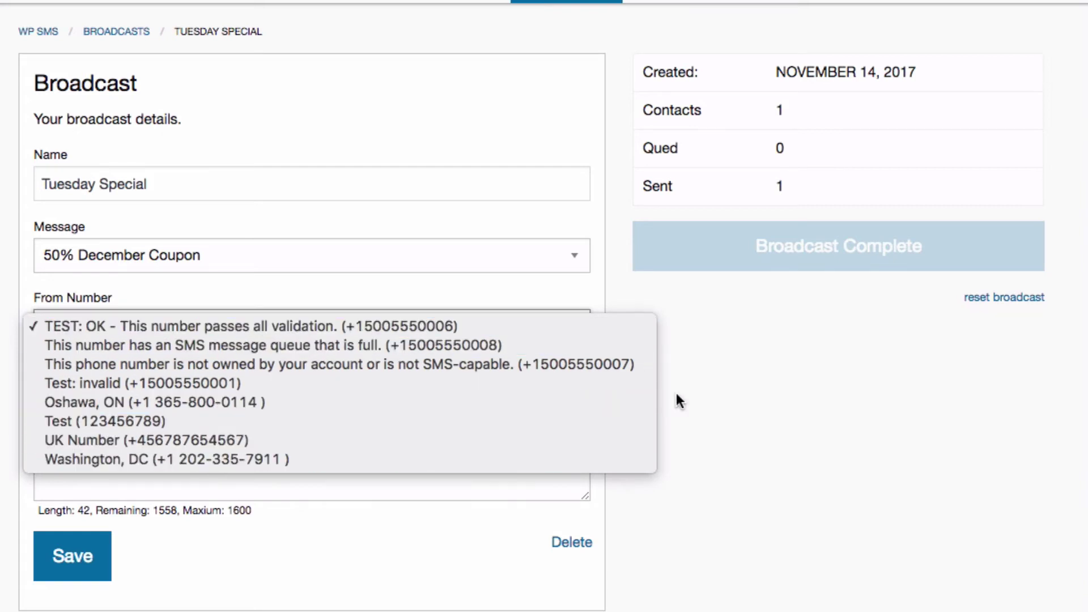
click(733, 380)
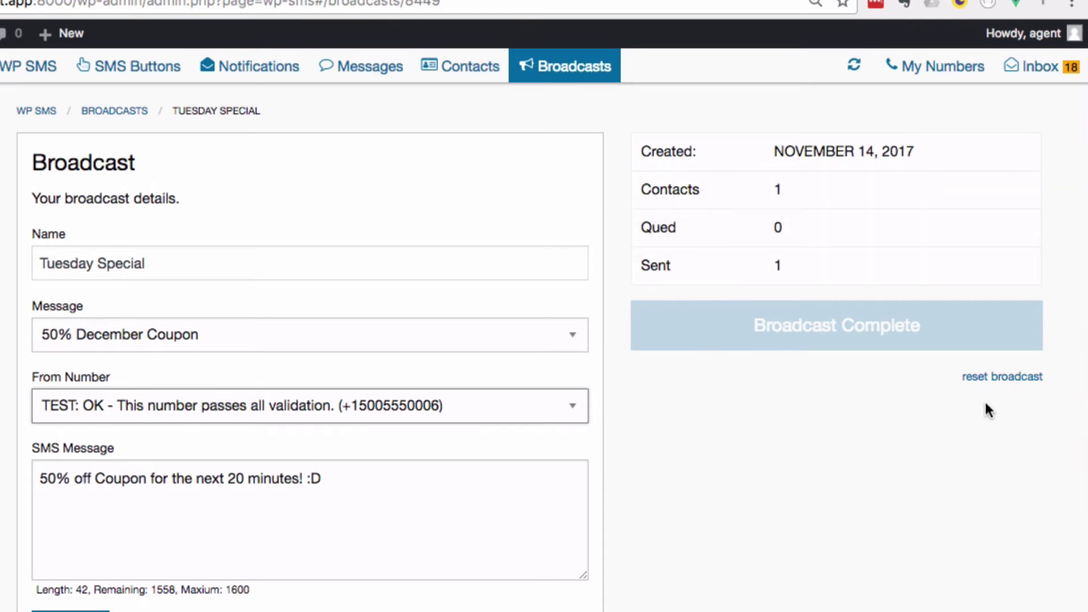
Reset the Tuesday Special broadcast's contact and sent counts and dismiss the update notice
click(972, 377)
click(909, 386)
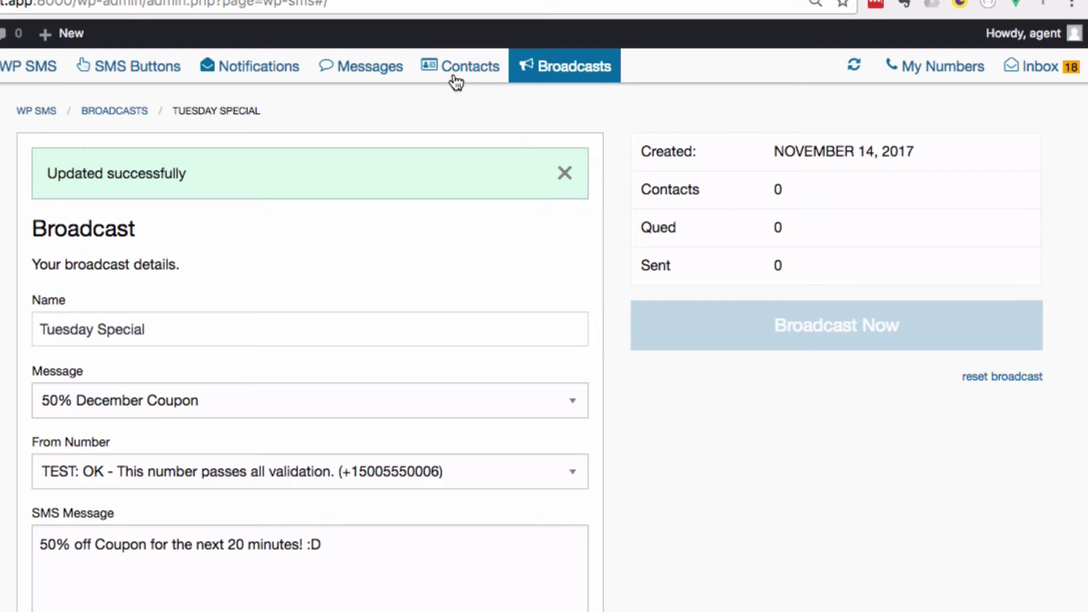
click(565, 175)
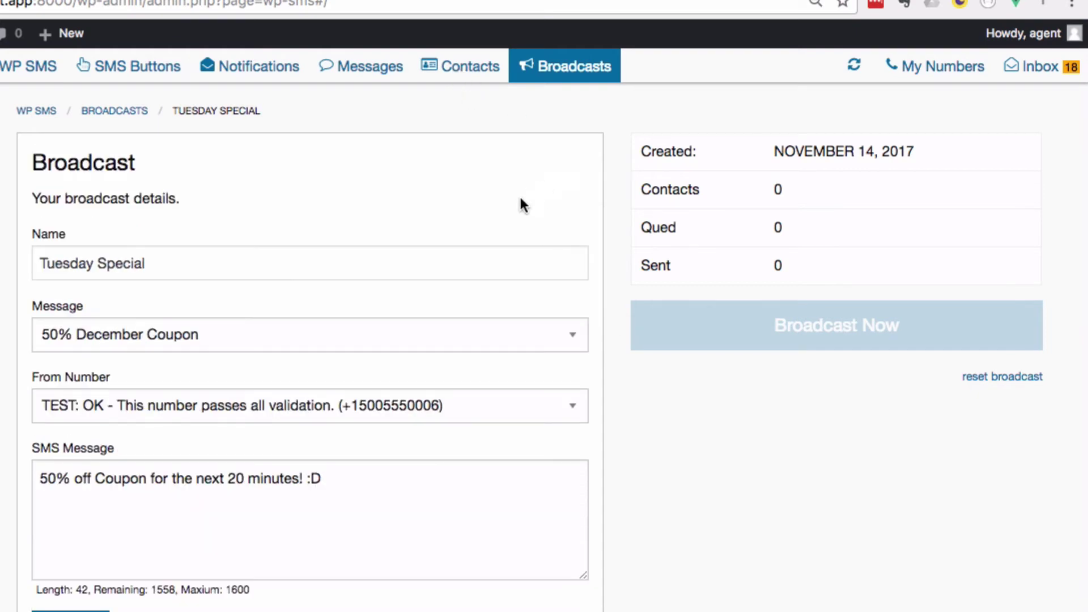
Select all 14 contacts, then reopen the Tuesday Special broadcast
click(466, 70)
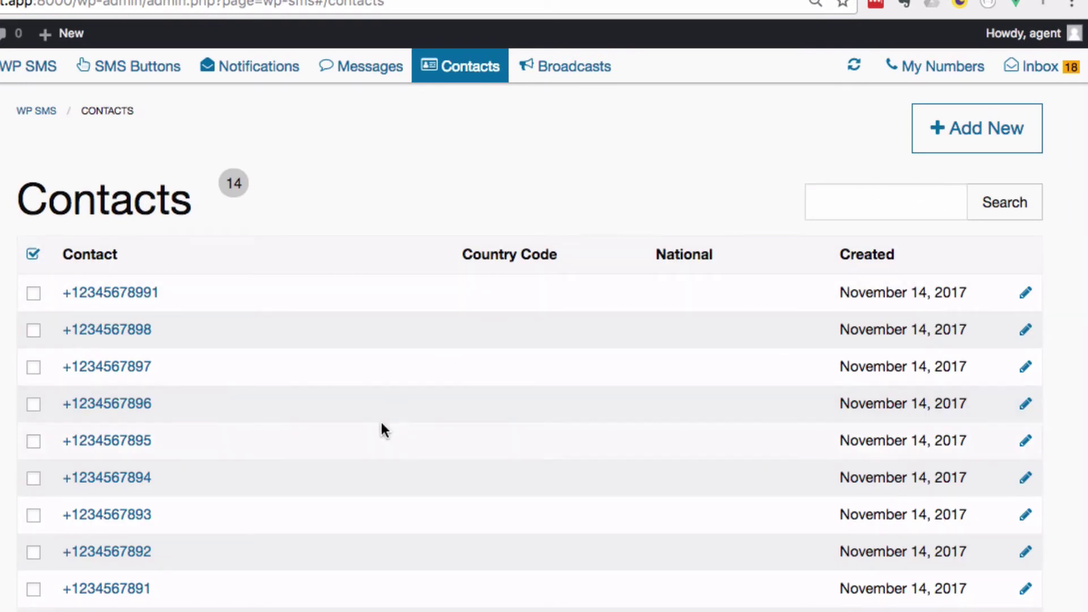
click(32, 252)
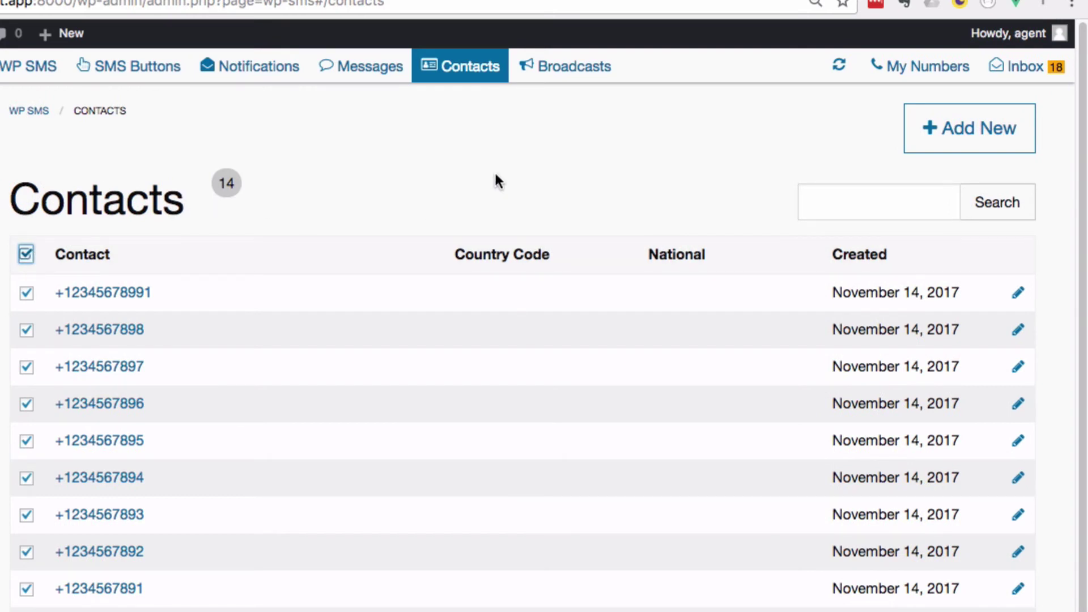
click(572, 69)
click(79, 260)
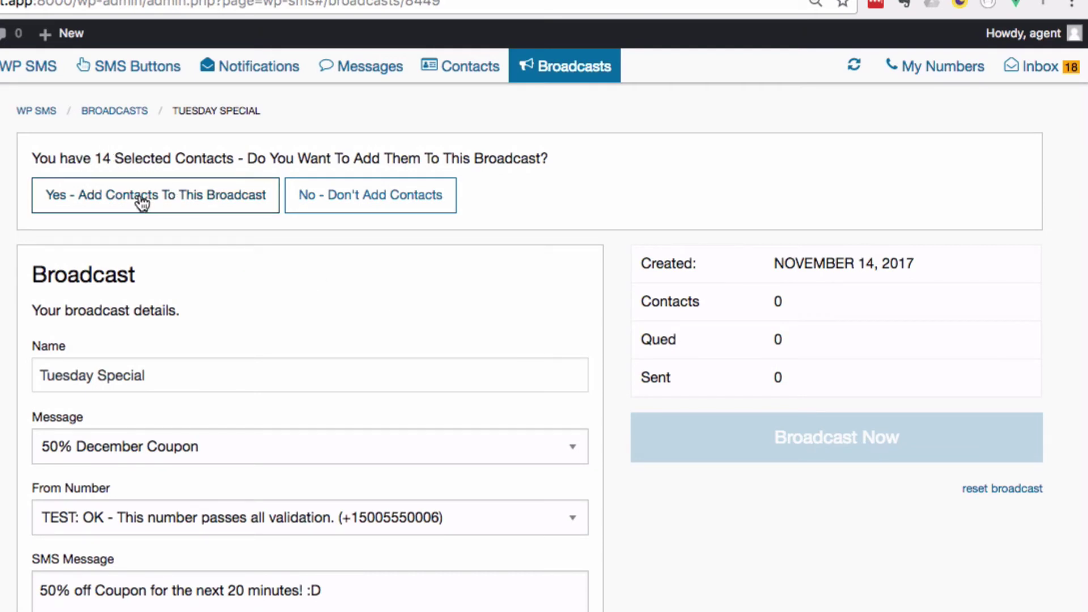
Add the 14 selected contacts to Tuesday Special and start the broadcast with Broadcast Now
click(181, 208)
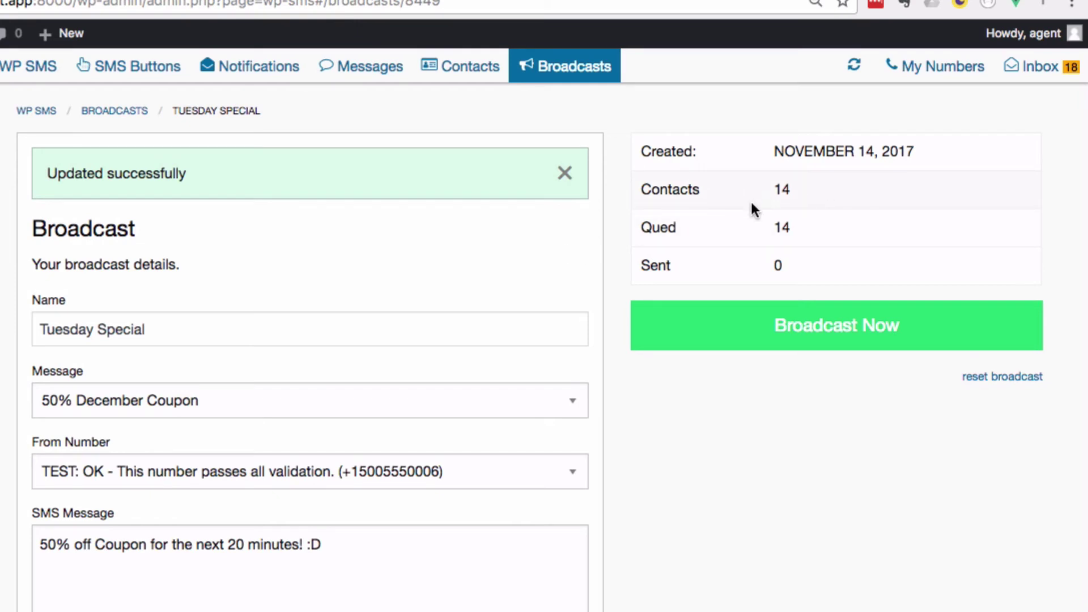
click(833, 339)
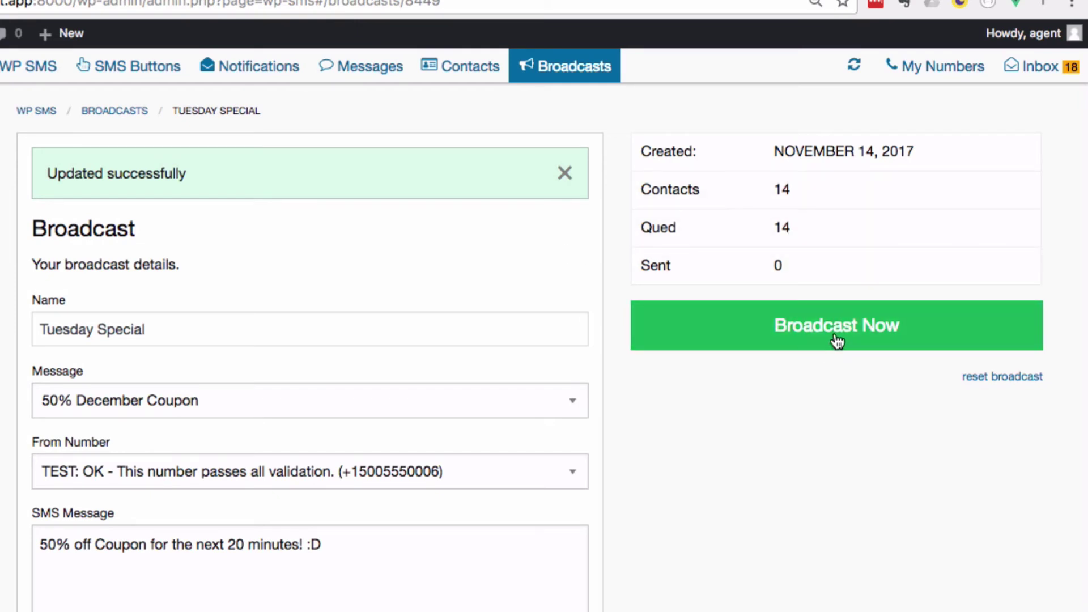